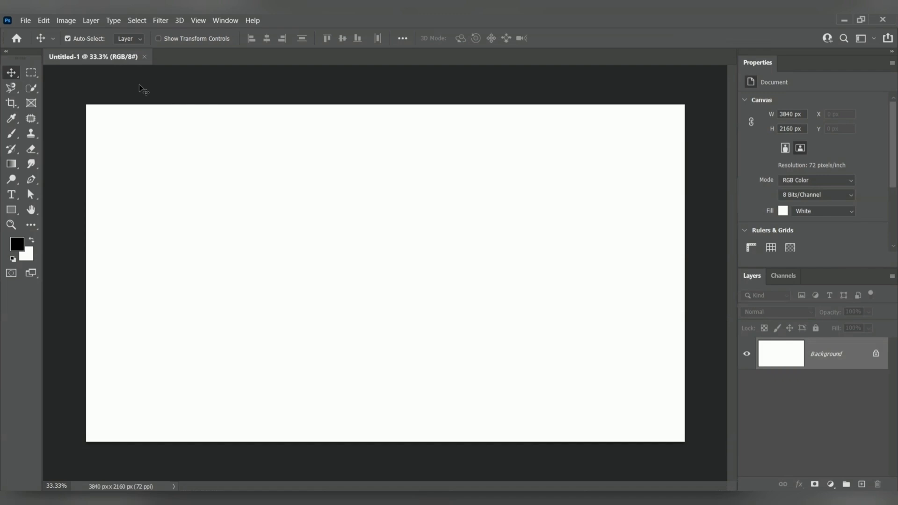
Add a text layer reading BUILDINGS near the centre of the canvas
left_click(15, 190)
left_click(99, 200)
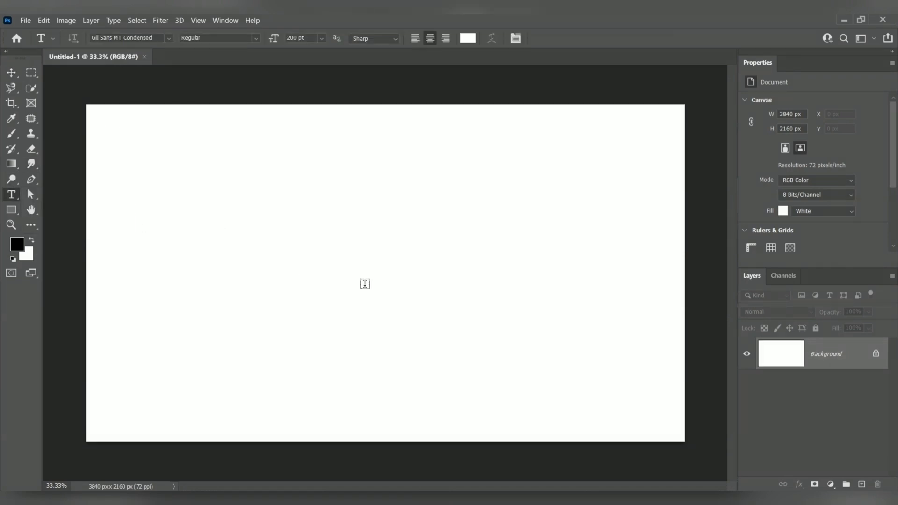
left_click(382, 287)
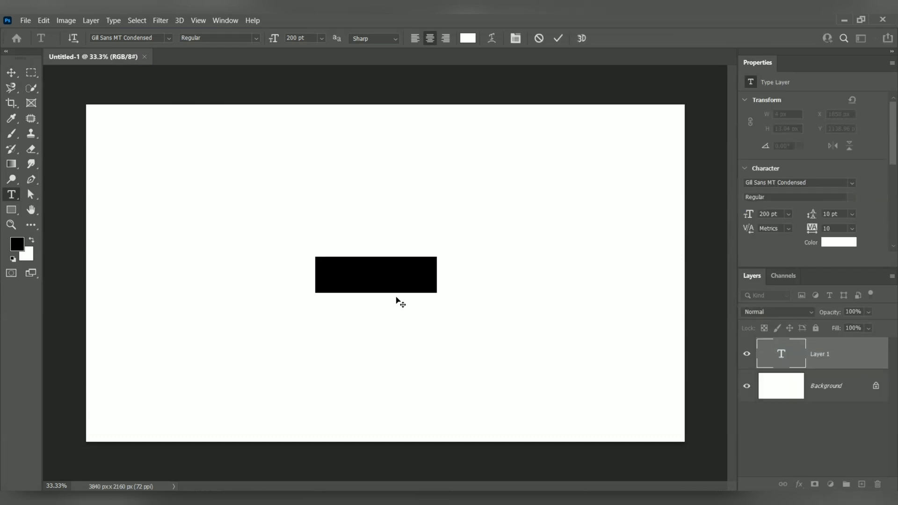
key("Caps_Lock")
type("THIS")
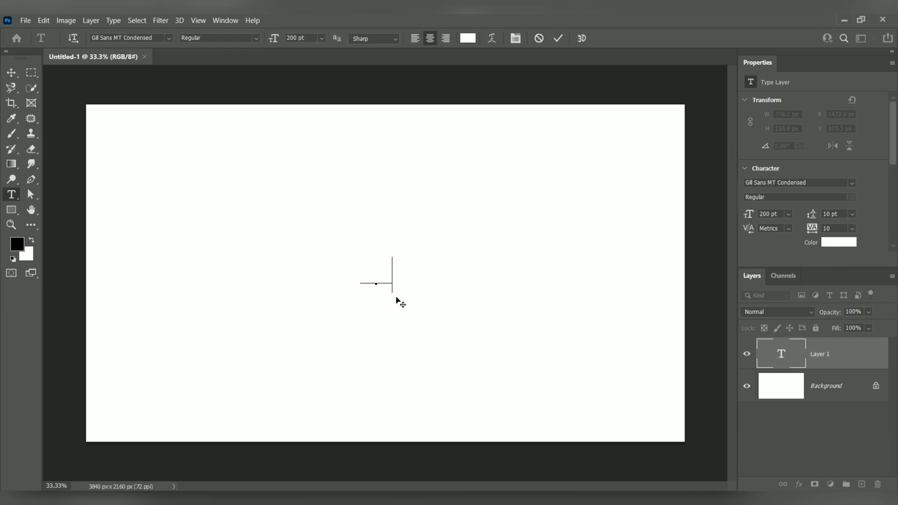
type("DINGS")
key("ctrl+Return")
key("v")
Change the BUILDINGS text colour to black (000000)
left_click(838, 242)
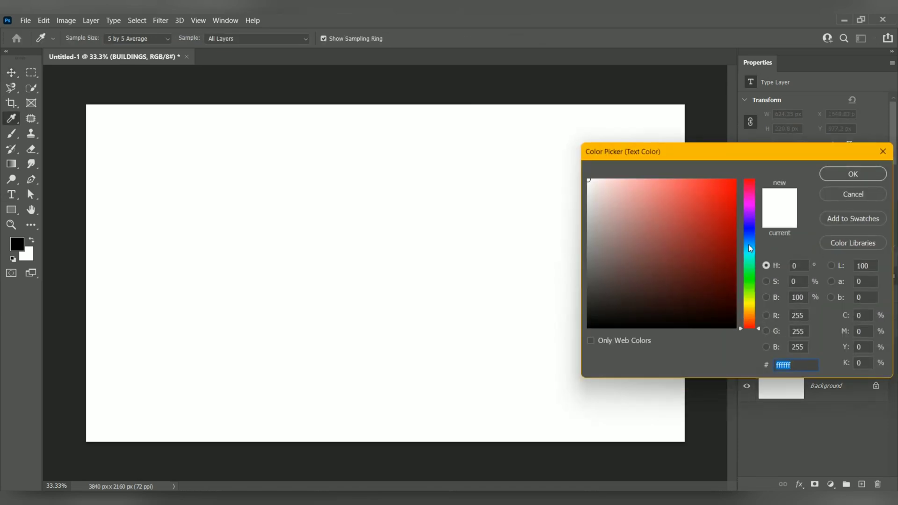
left_click_drag(681, 311, 671, 338)
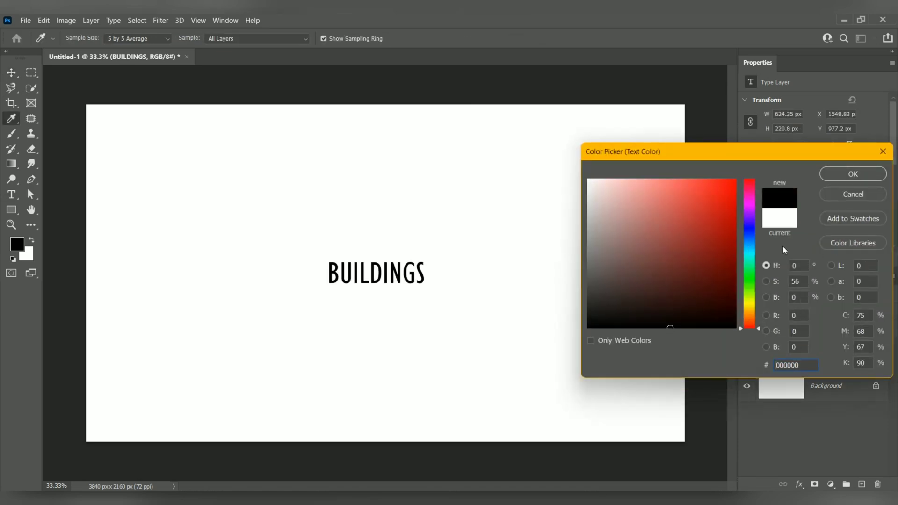
left_click(853, 174)
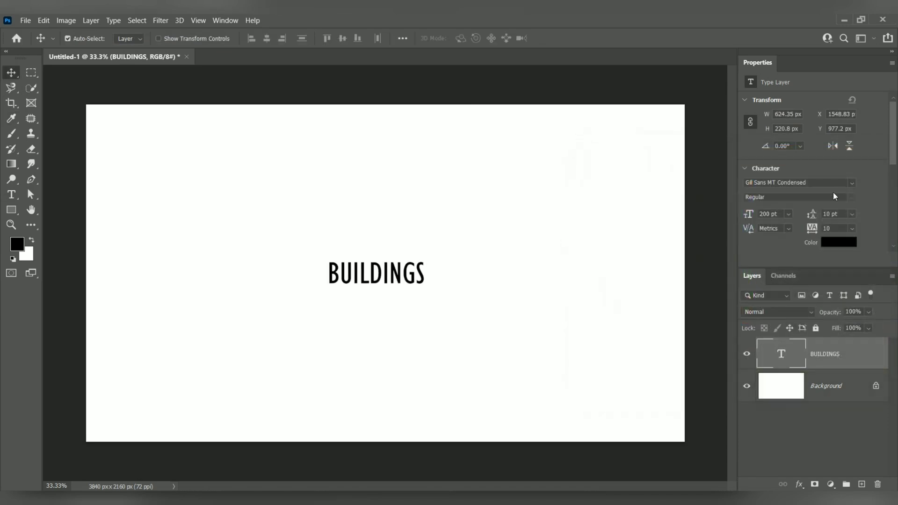
Set the BUILDINGS text in the Space Age font and scale it up to about 236.5%, centred on the canvas
left_click(851, 185)
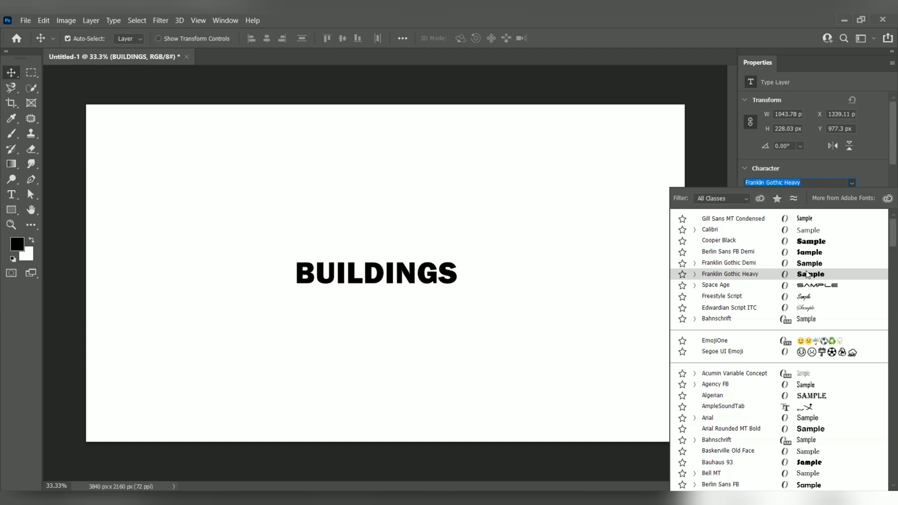
left_click(814, 285)
key("ctrl+t")
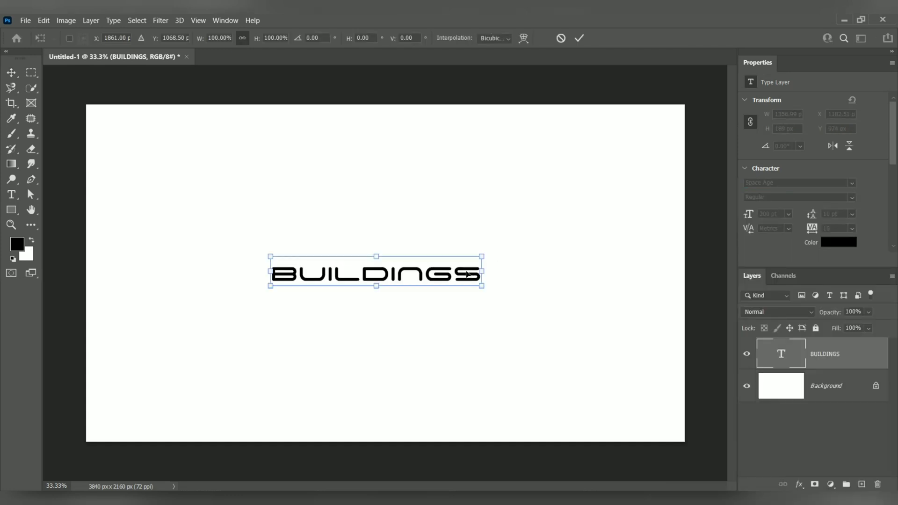
left_click_drag(376, 286, 405, 276)
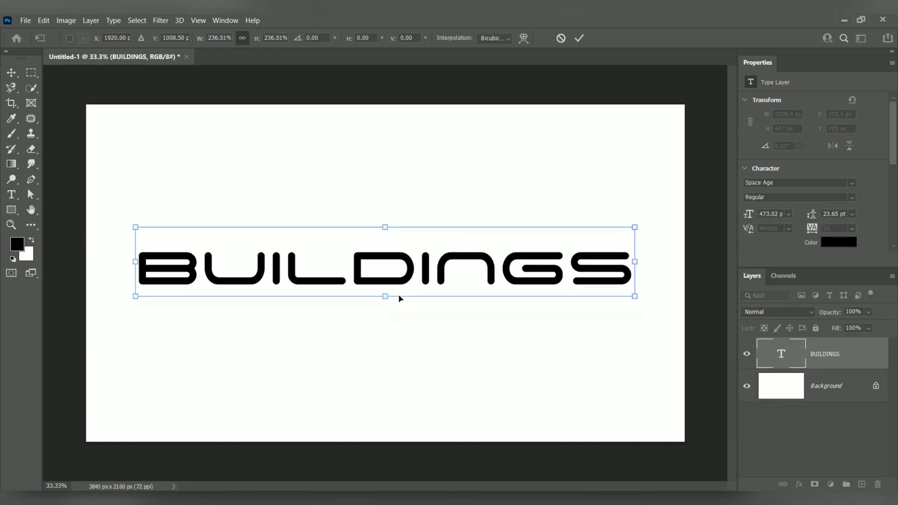
Change the font of the BUILDINGS text to Cooper Black
left_click(849, 183)
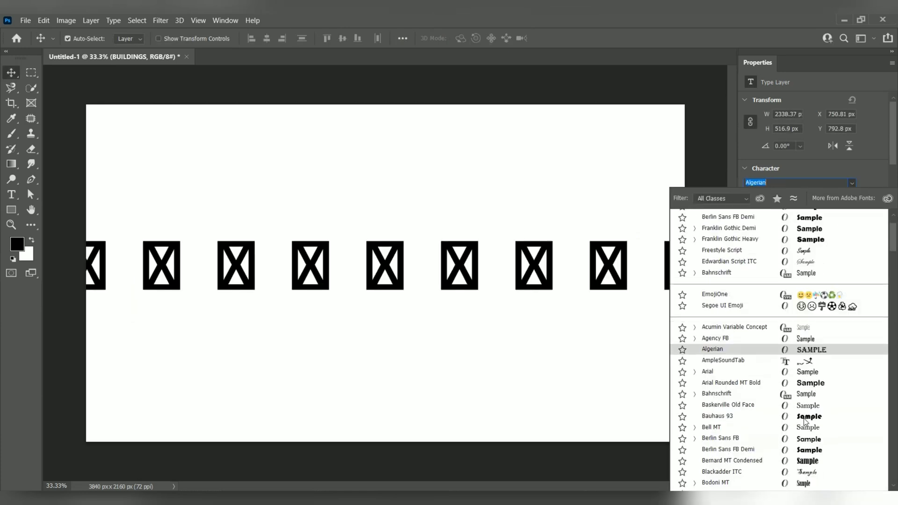
scroll(808, 435, "down", 3)
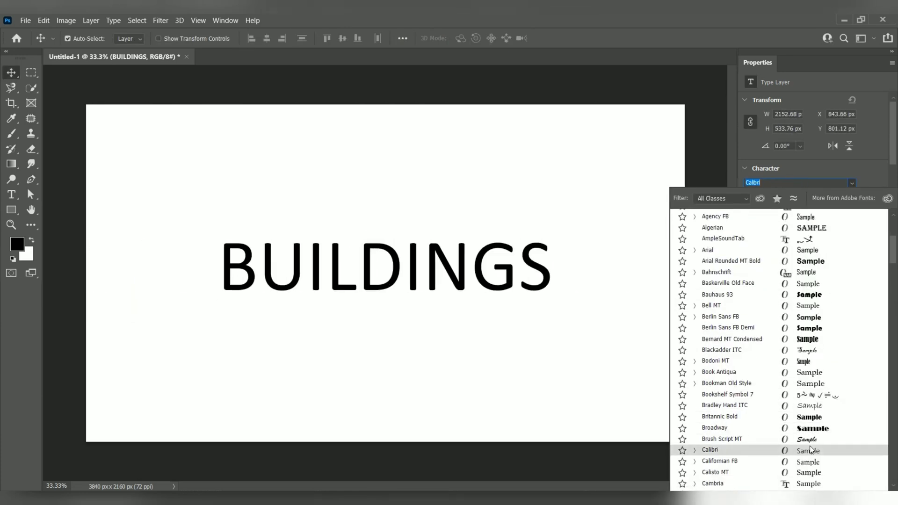
scroll(810, 450, "down", 5)
left_click(805, 355)
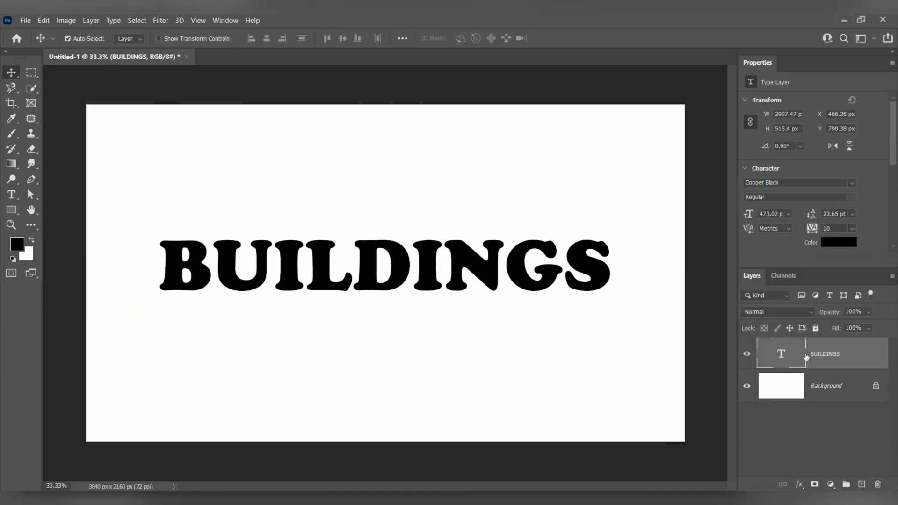
Stretch the BUILDINGS text taller and wider with Free Transform so it spans most of the canvas, and centre it
key("ctrl+t")
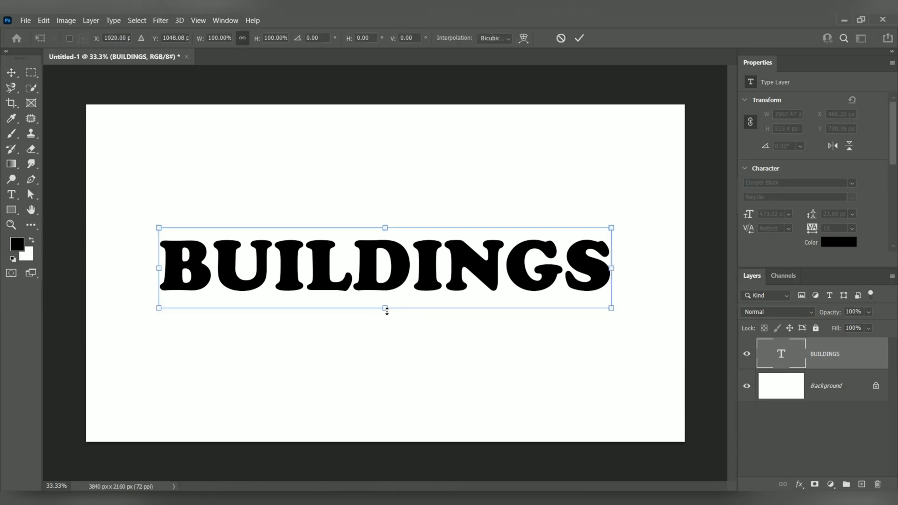
left_click_drag(386, 311, 395, 388)
left_click_drag(355, 275, 316, 191)
left_click_drag(574, 213, 648, 213)
left_click_drag(445, 197, 447, 240)
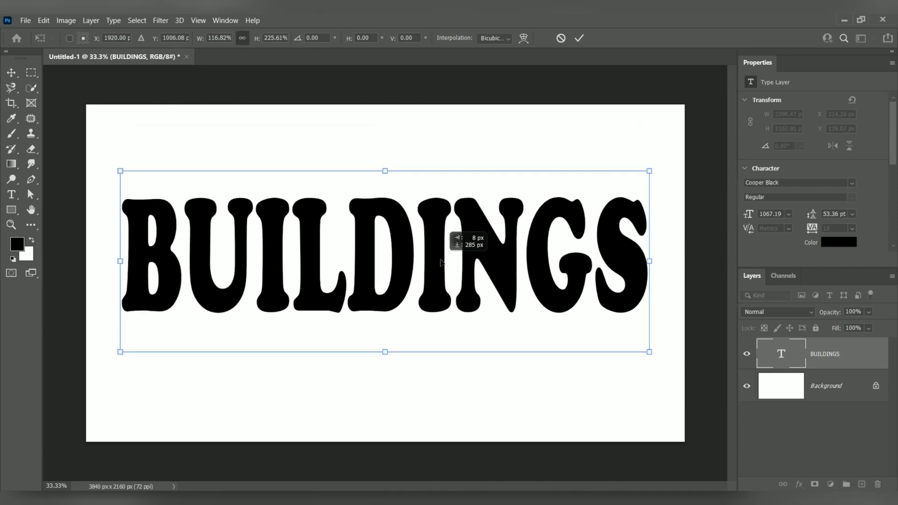
left_click_drag(635, 355, 669, 364)
mouse_move(410, 239)
left_mouse_down()
mouse_move(409, 252)
mouse_move(402, 248)
left_mouse_up()
key("Return")
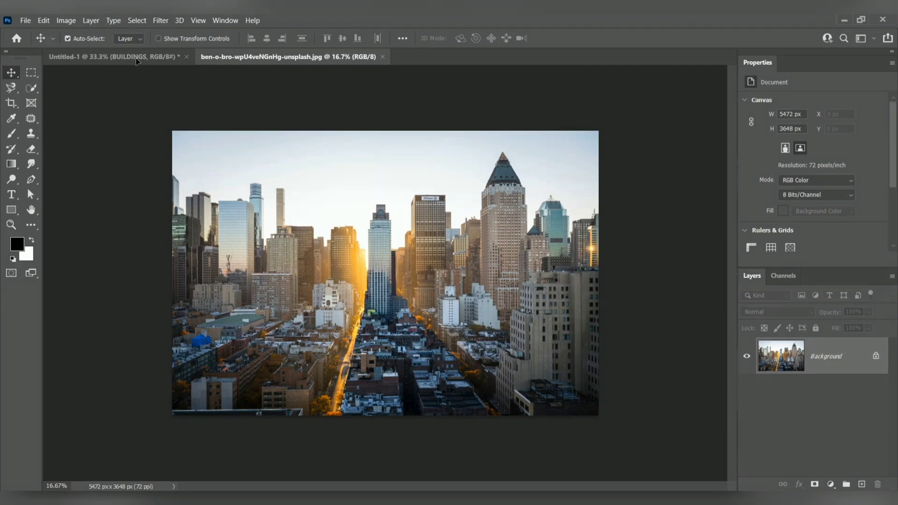
Bring the city skyline photo into the BUILDINGS document and scale it to about 65% so it covers the text
left_click_drag(136, 61, 337, 245)
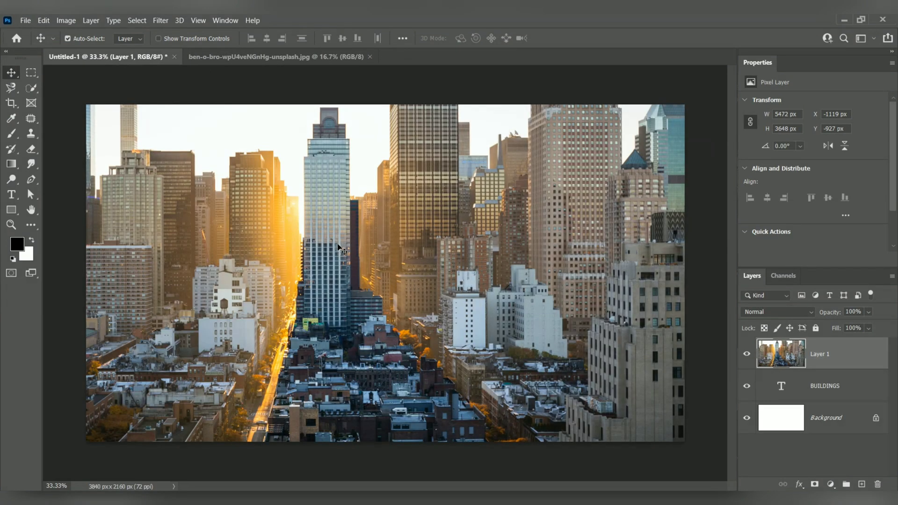
key("ctrl+t")
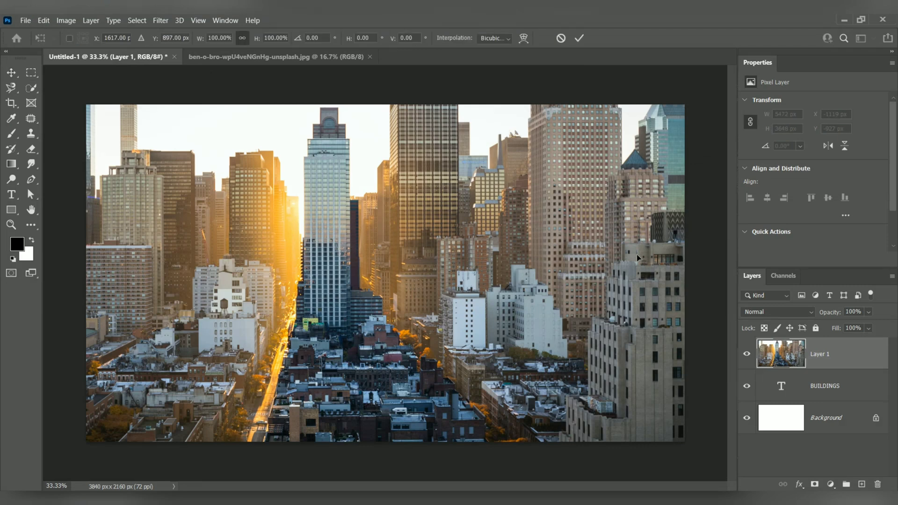
left_click_drag(637, 257, 269, 291)
left_click_drag(143, 292, 566, 257)
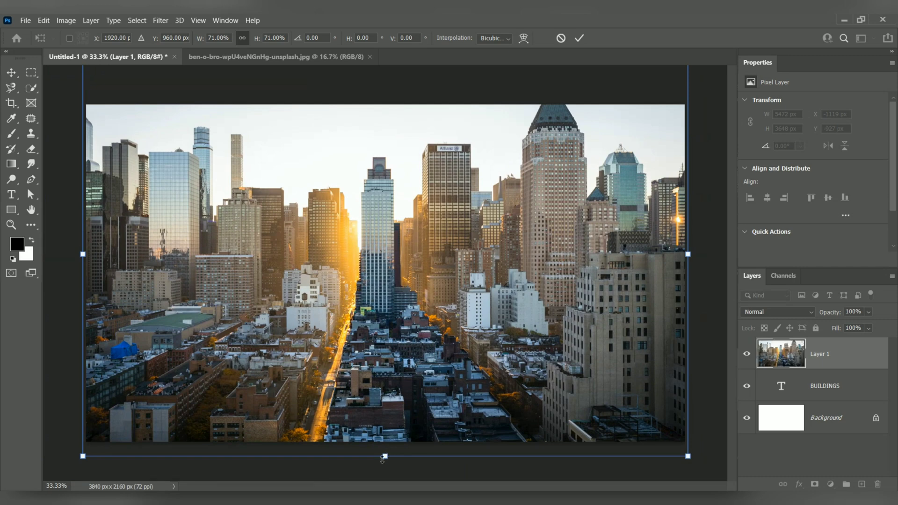
left_click_drag(385, 456, 384, 423)
left_click_drag(426, 324, 429, 331)
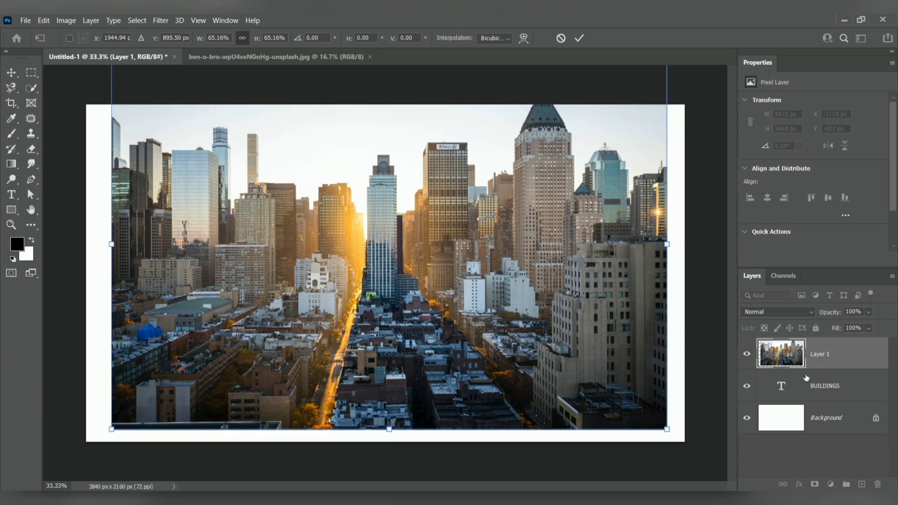
Clip the photo layer to the BUILDINGS text layer and reposition the photo to about X 180 px, Y -217 px
left_click(814, 368, "alt")
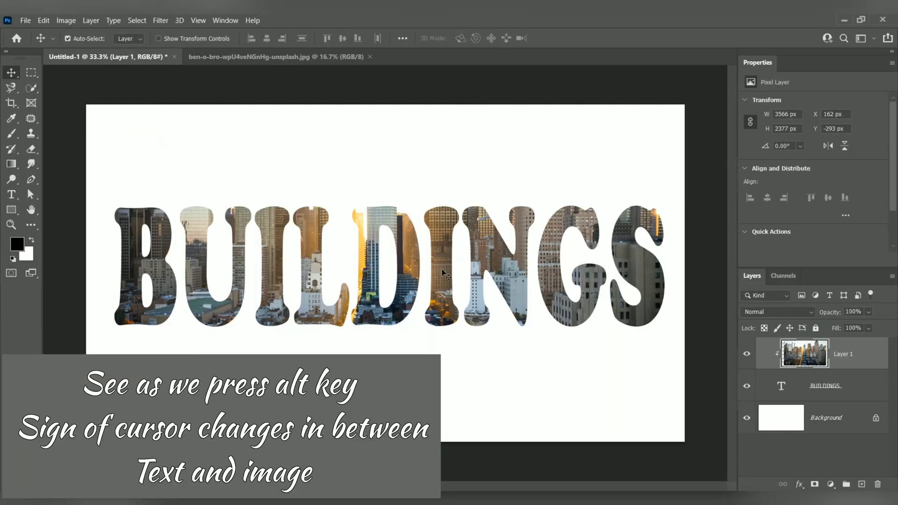
left_click_drag(421, 271, 448, 278)
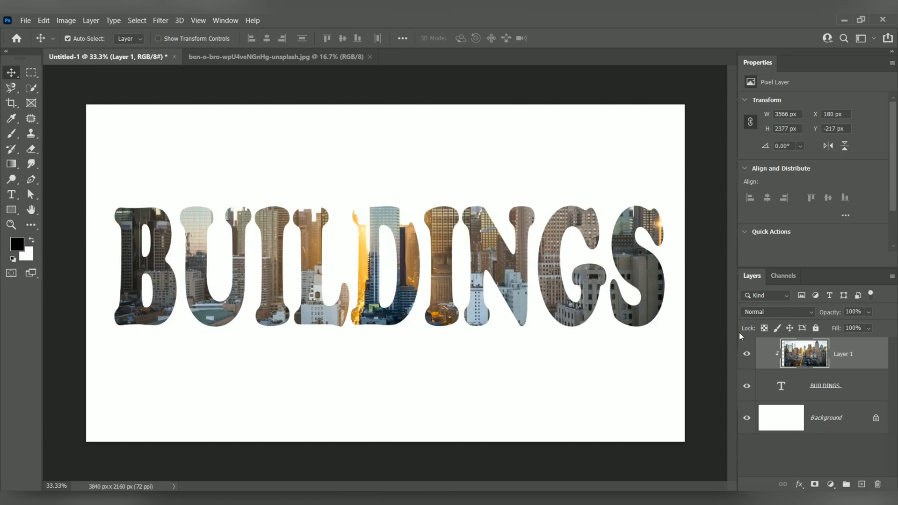
left_click(776, 310)
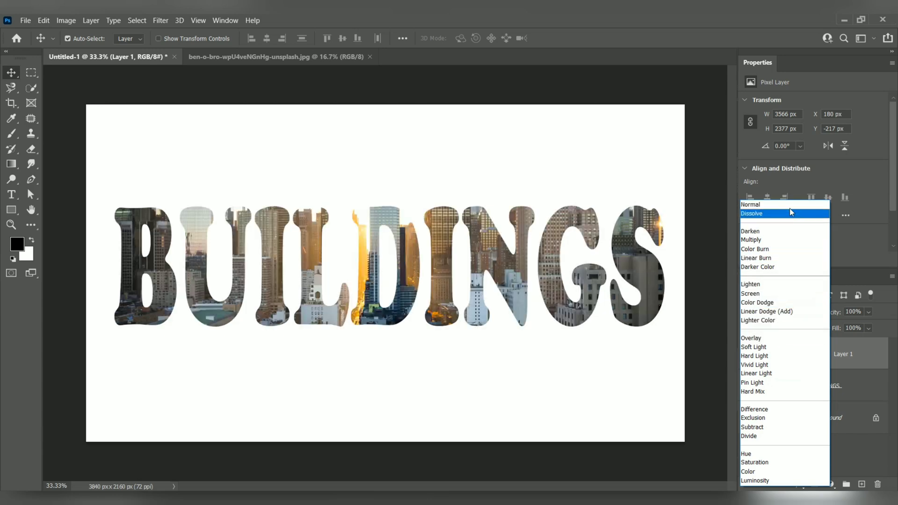
left_click(789, 205)
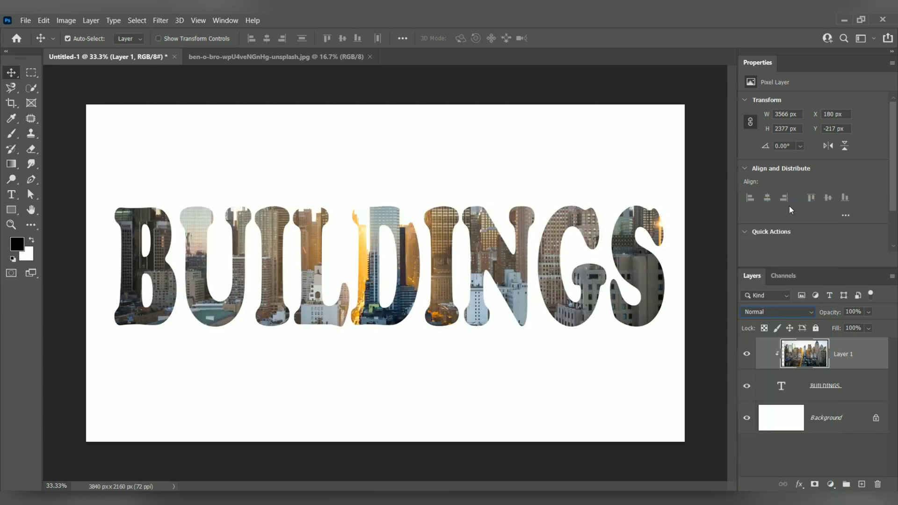
Apply a Vibrance adjustment to the photo layer with vibrance +68 and saturation +54
left_click(65, 20)
mouse_move(81, 48)
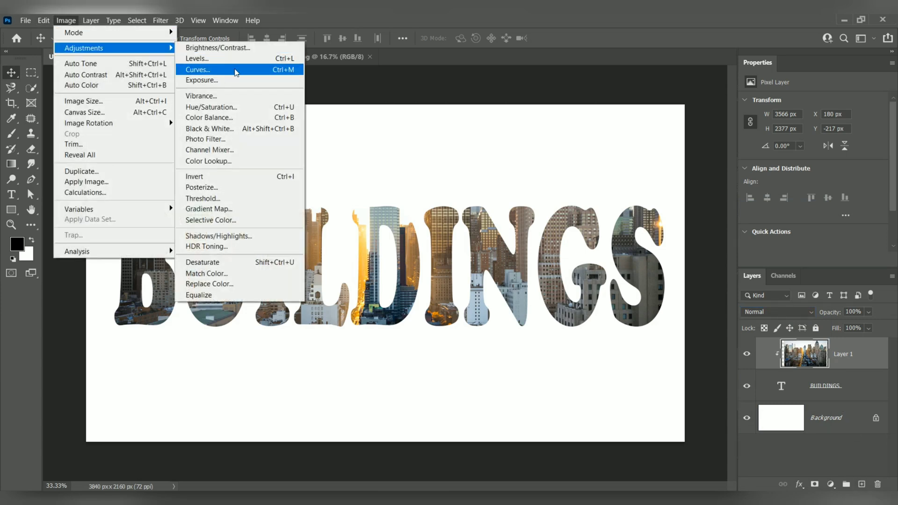
left_click(259, 96)
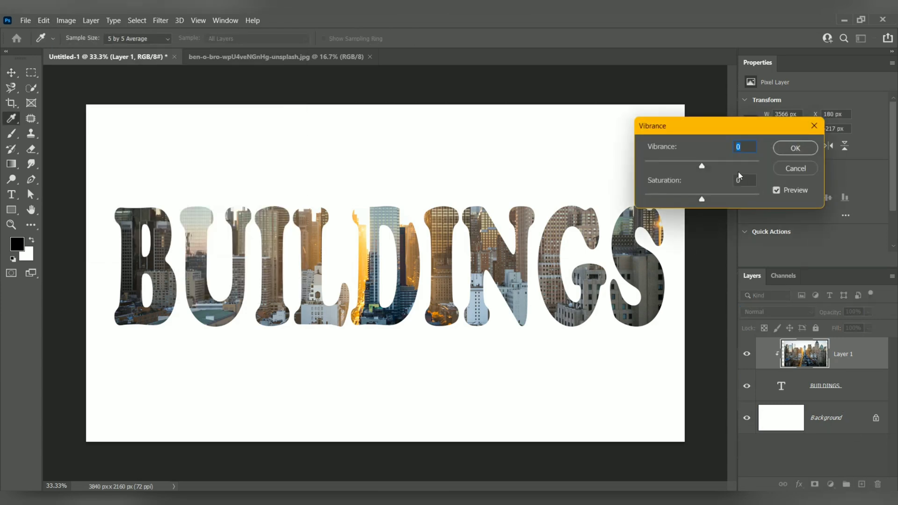
left_click(742, 163)
left_click_drag(711, 197, 725, 199)
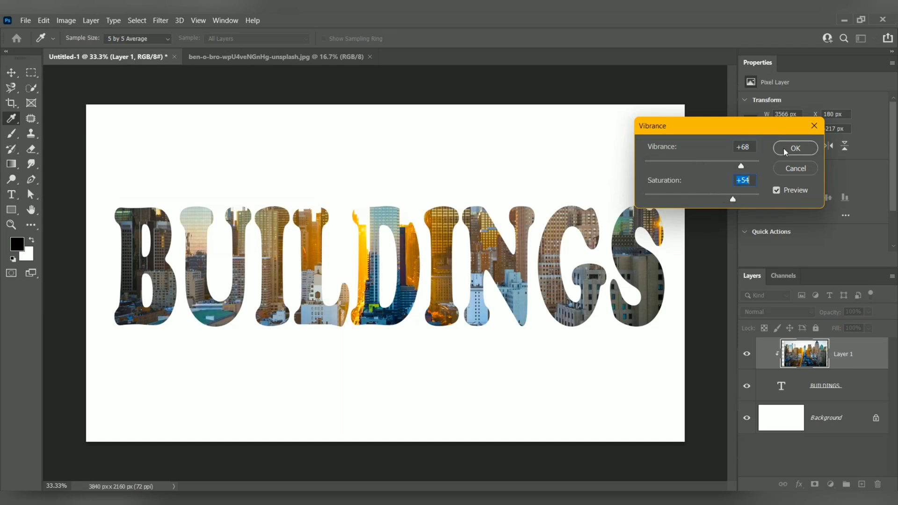
left_click(795, 147)
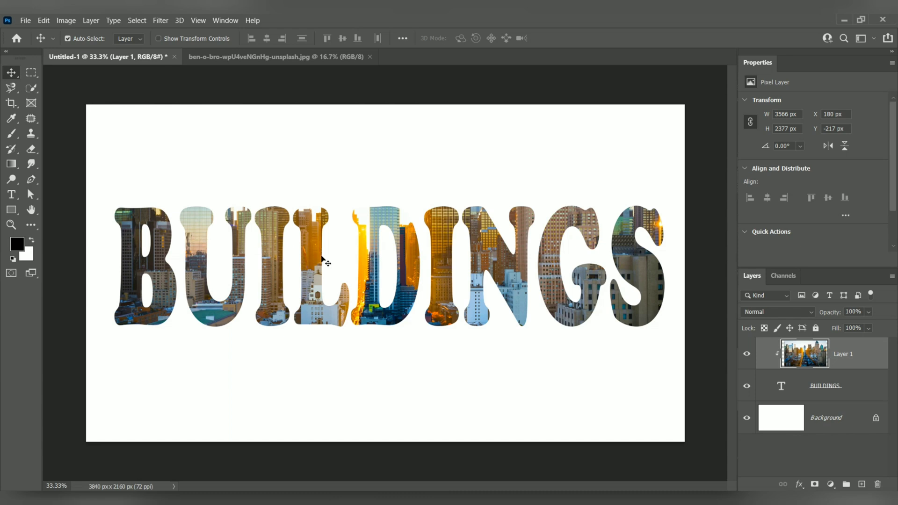
Move the clipped photo upward within the letters to about X 219 px, Y -790 px
left_click_drag(313, 258, 317, 170)
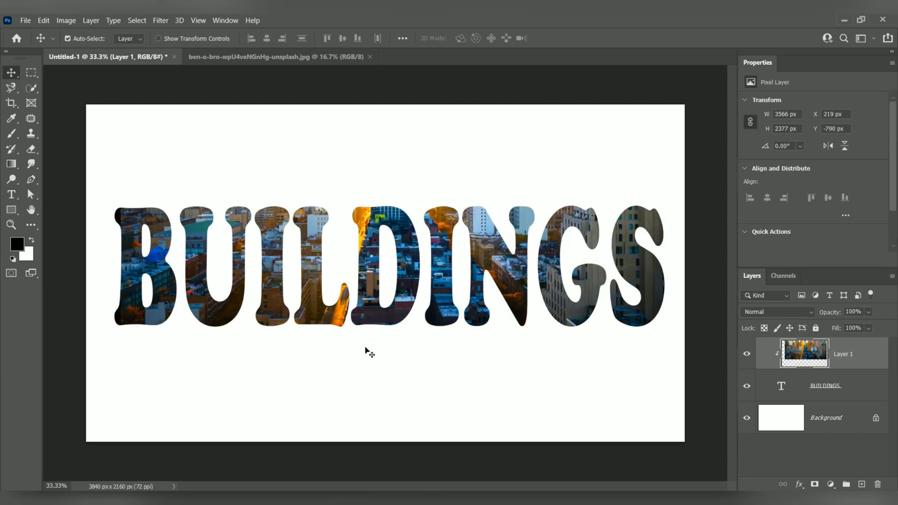